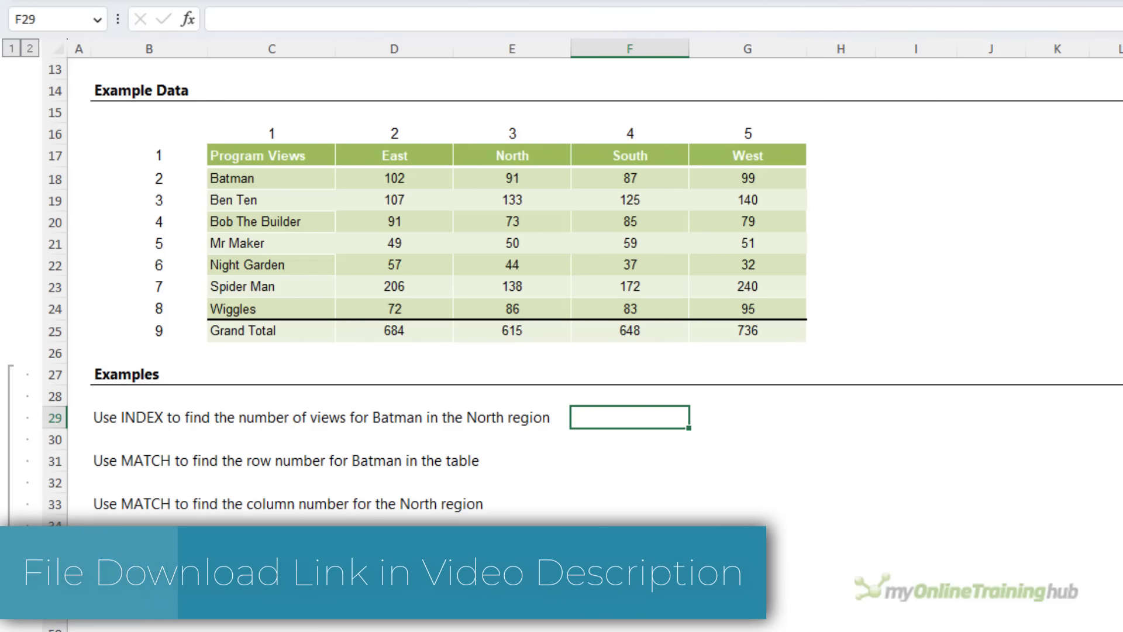
# - Enter =INDEX(C17:G25,2,3) in F29 so it returns Batman's North views, 91
pyautogui.write('=ind')
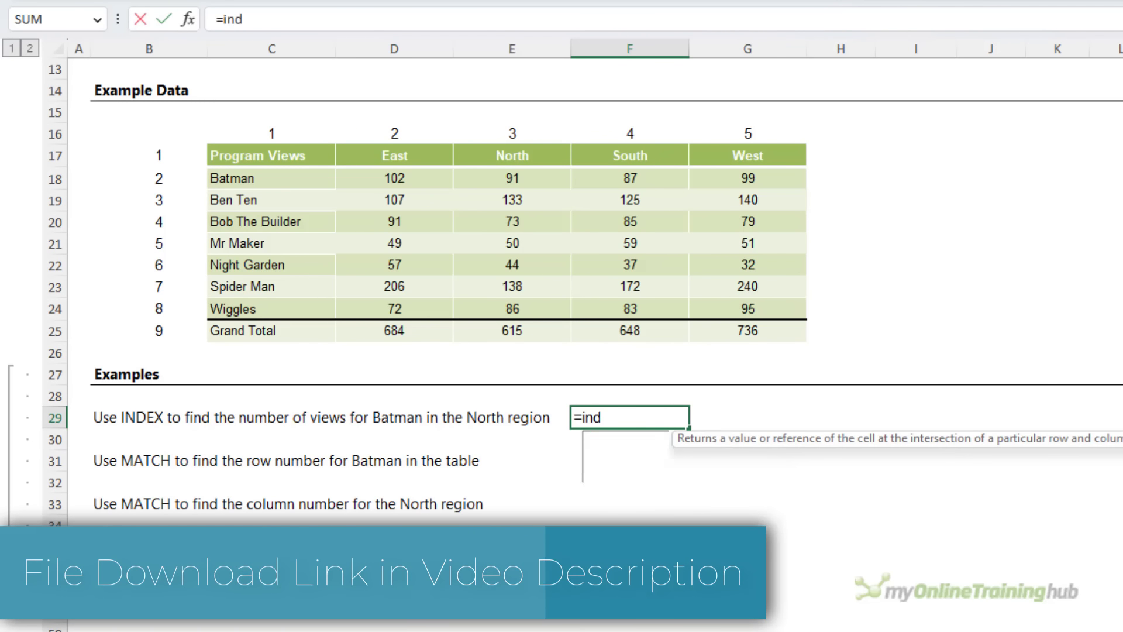
pyautogui.press('Tab')
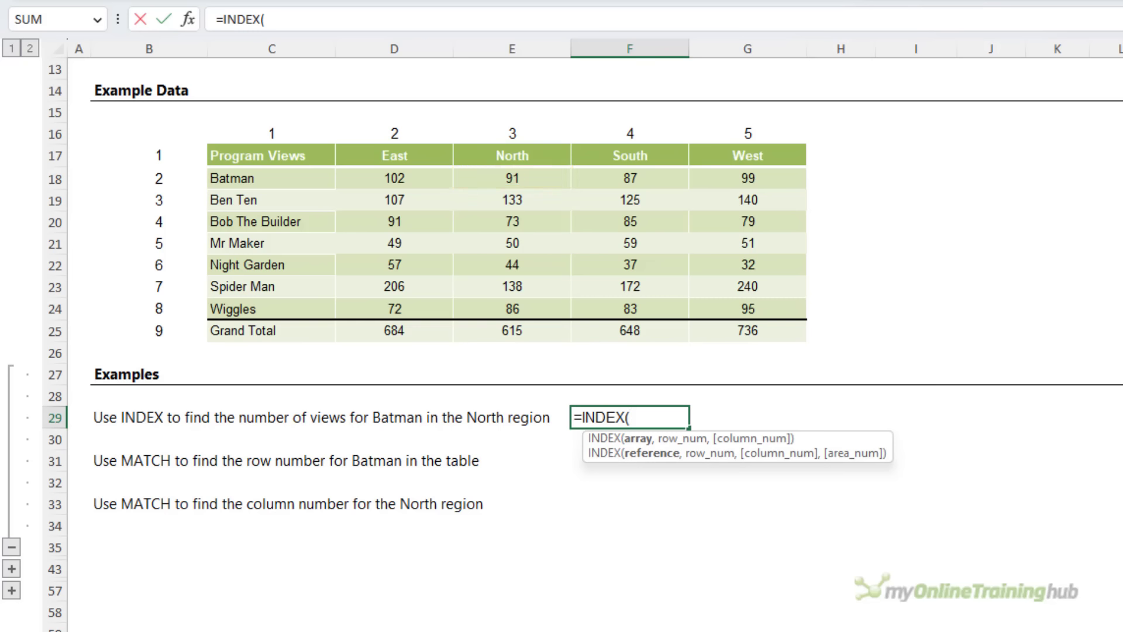
pyautogui.moveTo(316, 156); pyautogui.dragTo(699, 322)
pyautogui.write(',')
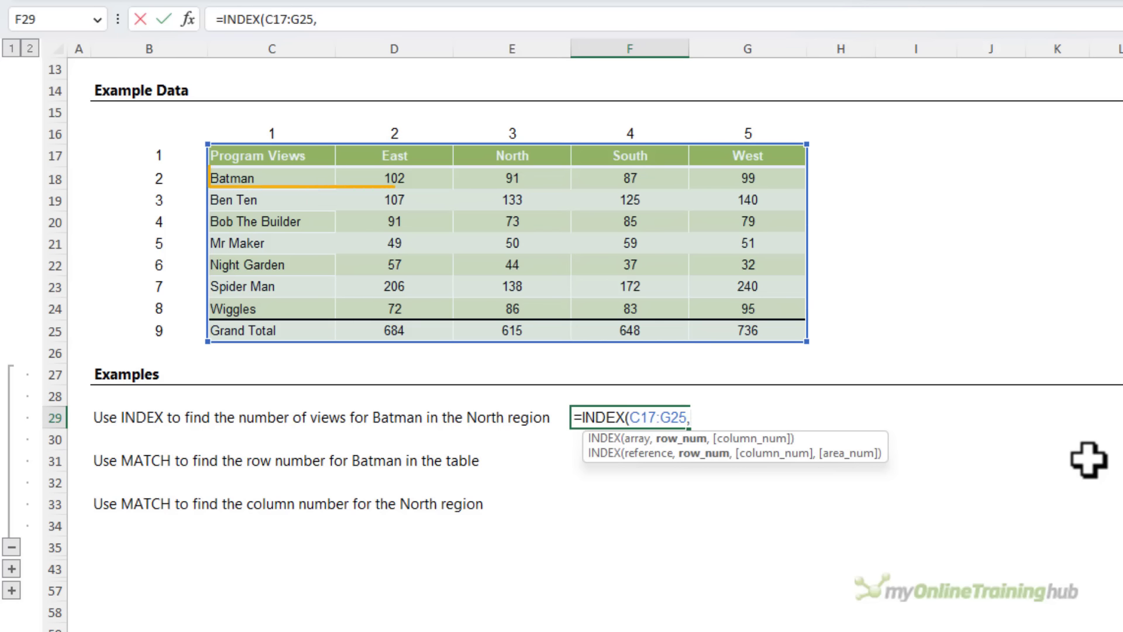
pyautogui.write('2')
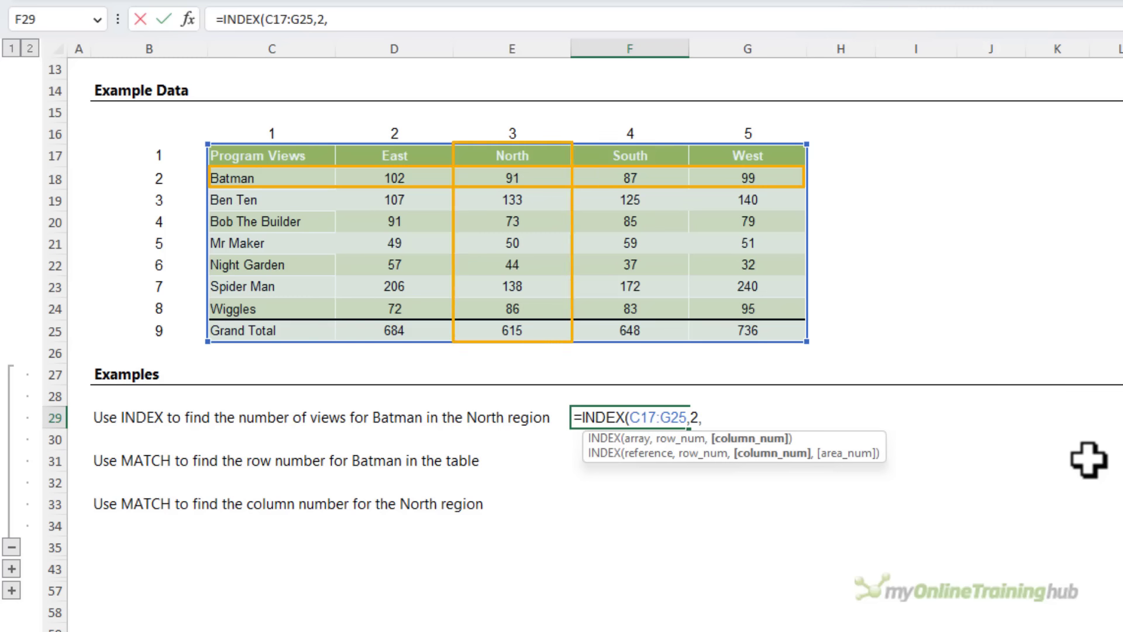
pyautogui.write(',3)')
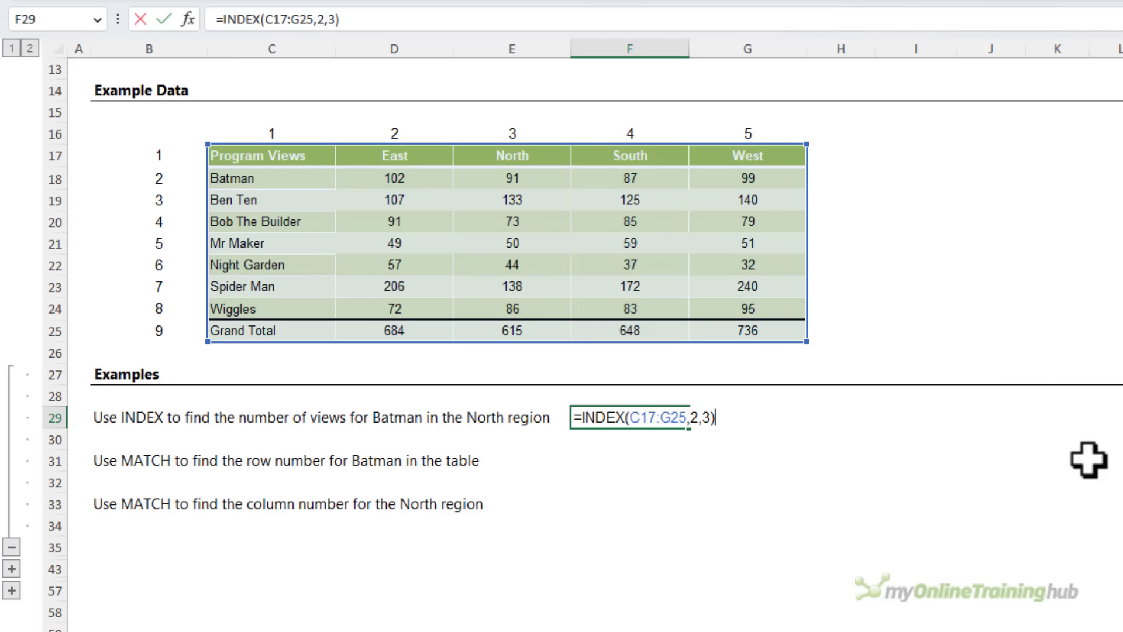
pyautogui.press('Return')
pyautogui.press('Up')
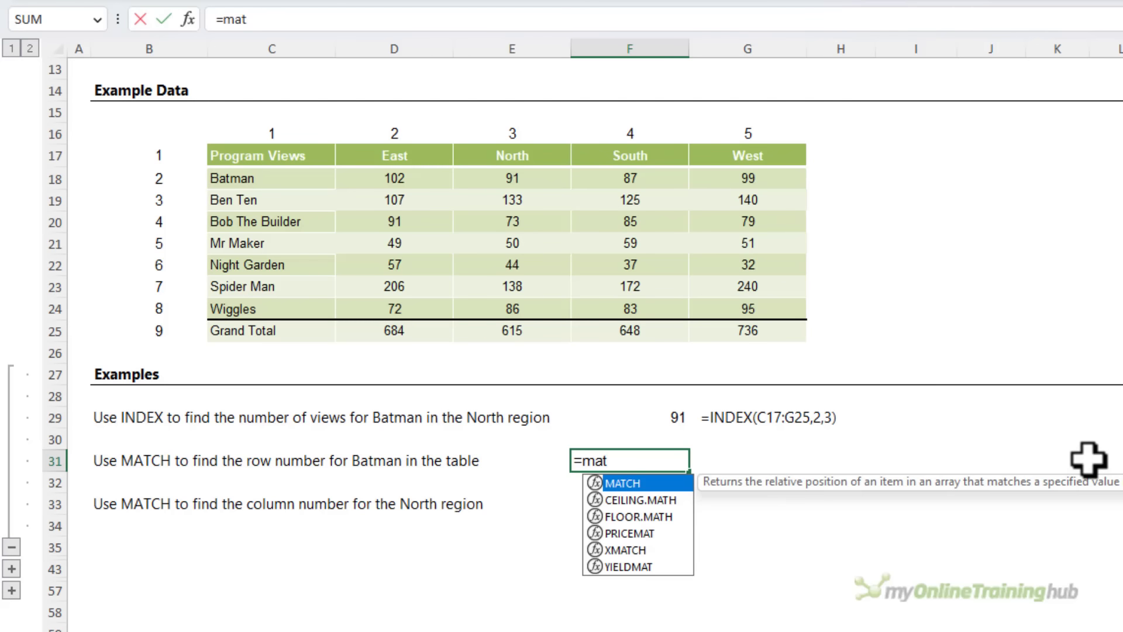
# - Complete =MATCH("Batman",C17:C25,0) in F31 so it returns row number 2
pyautogui.press('Tab')
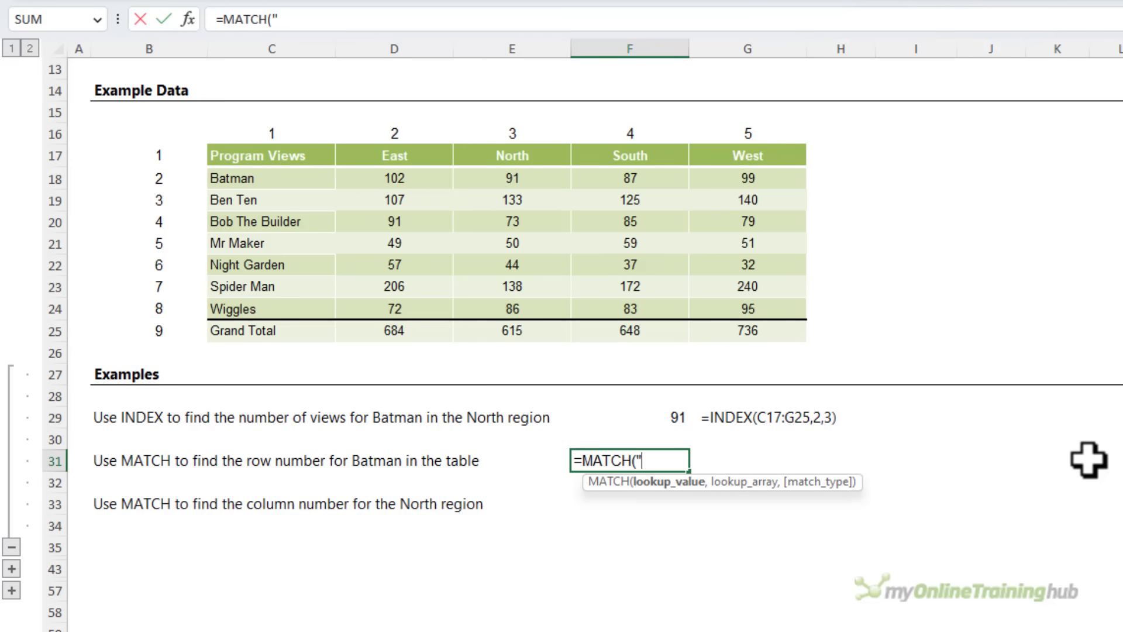
pyautogui.write('"Batman",')
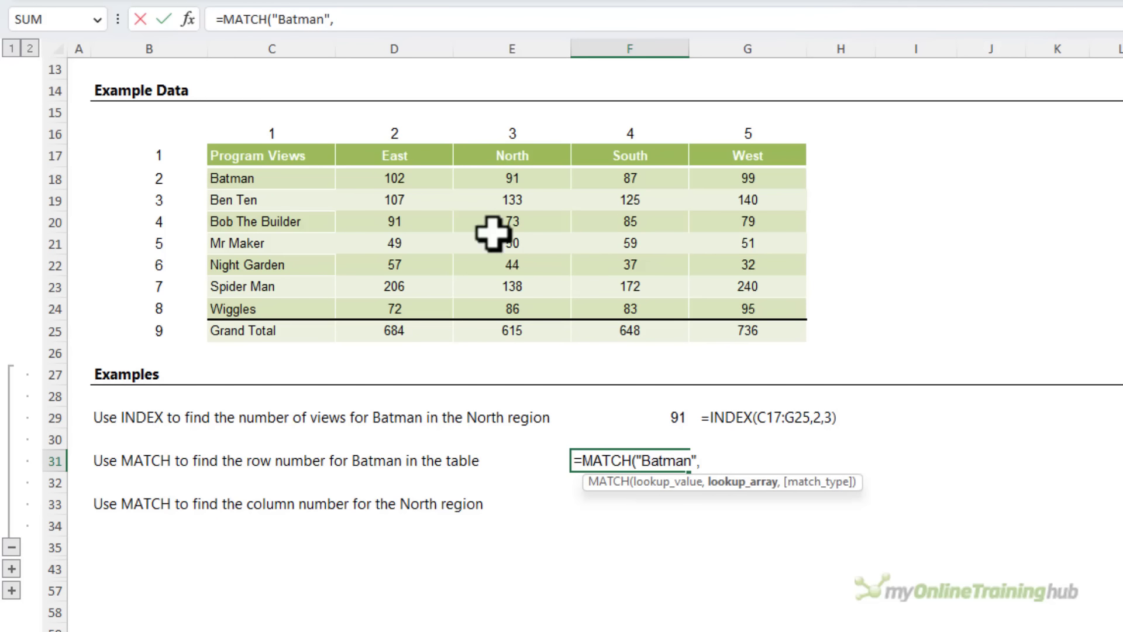
pyautogui.moveTo(293, 155); pyautogui.dragTo(296, 331)
pyautogui.write(',')
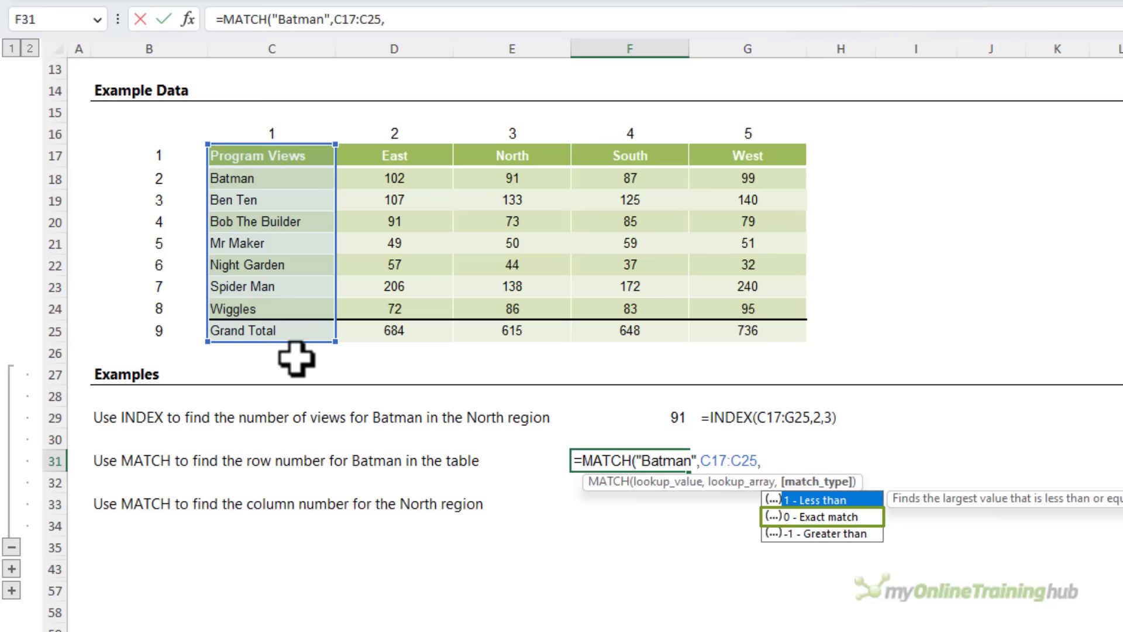
pyautogui.write('0')
pyautogui.press('Return')
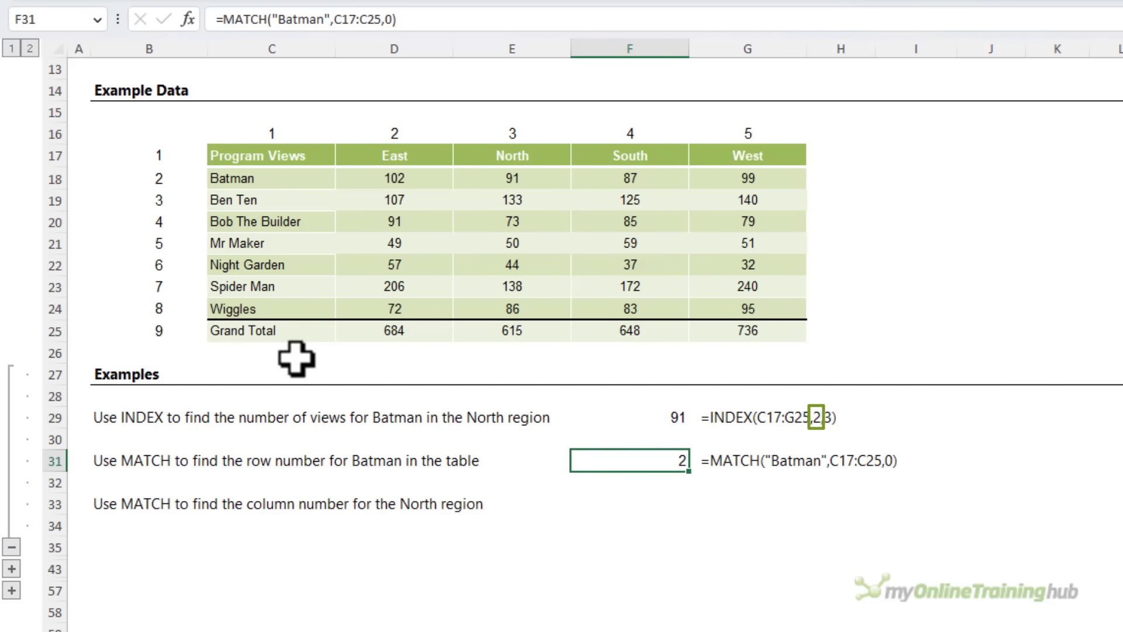
pyautogui.click(620, 502)
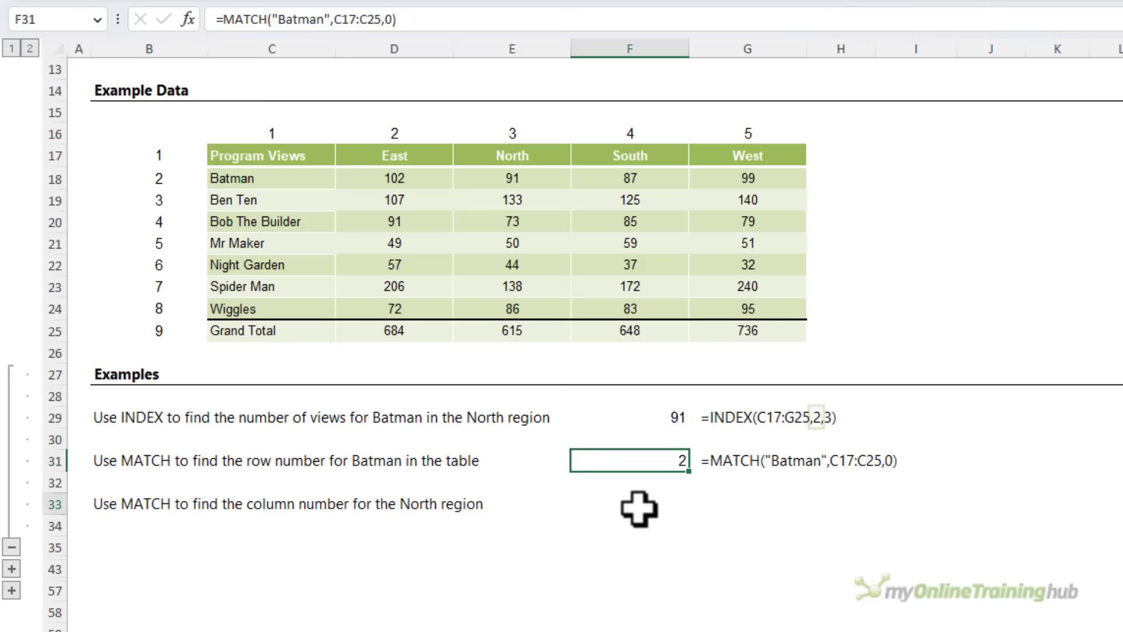
# - Enter =MATCH("north",C17:G17,0) in F33 so it returns column number 3
pyautogui.write('=MATCH("')
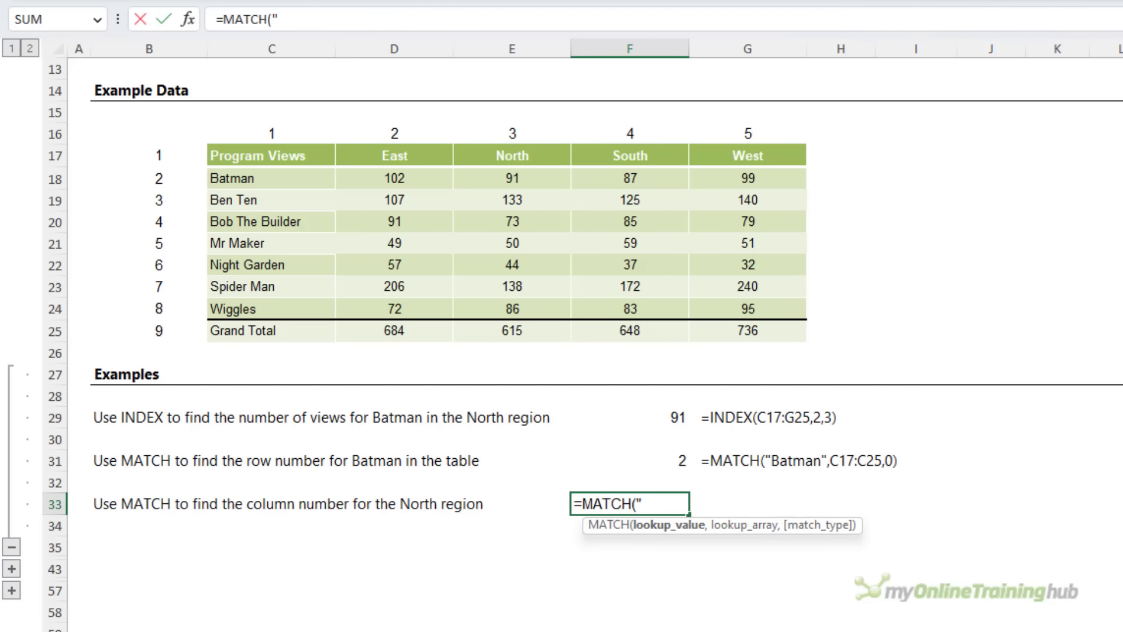
pyautogui.write('north",')
pyautogui.moveTo(301, 155); pyautogui.dragTo(755, 155)
pyautogui.write(',0')
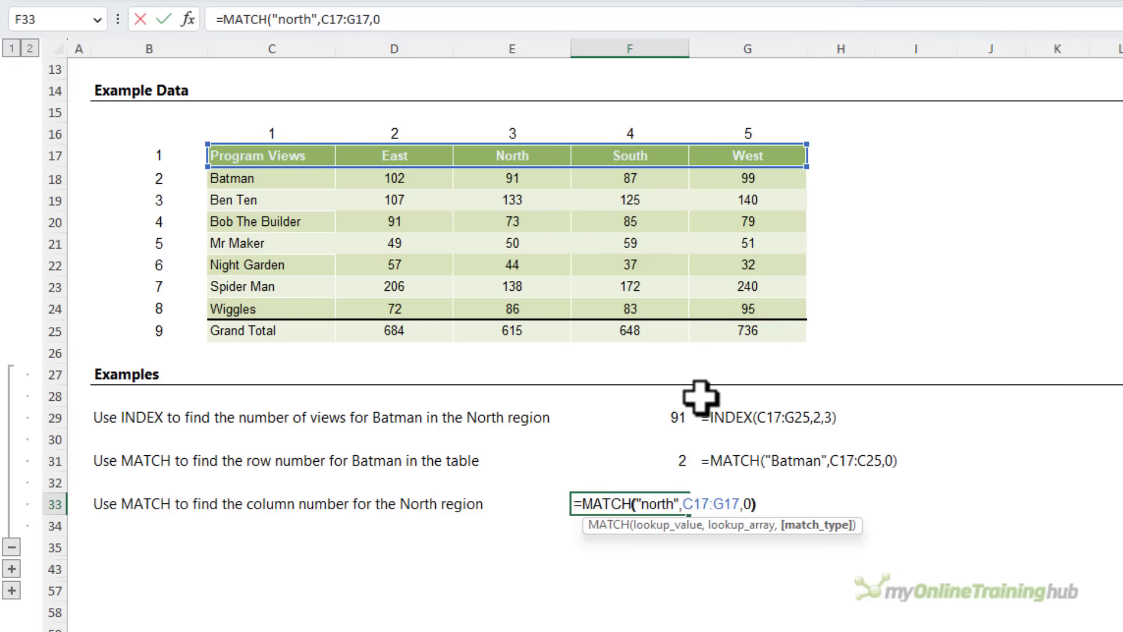
pyautogui.press('Return')
pyautogui.press('Up')
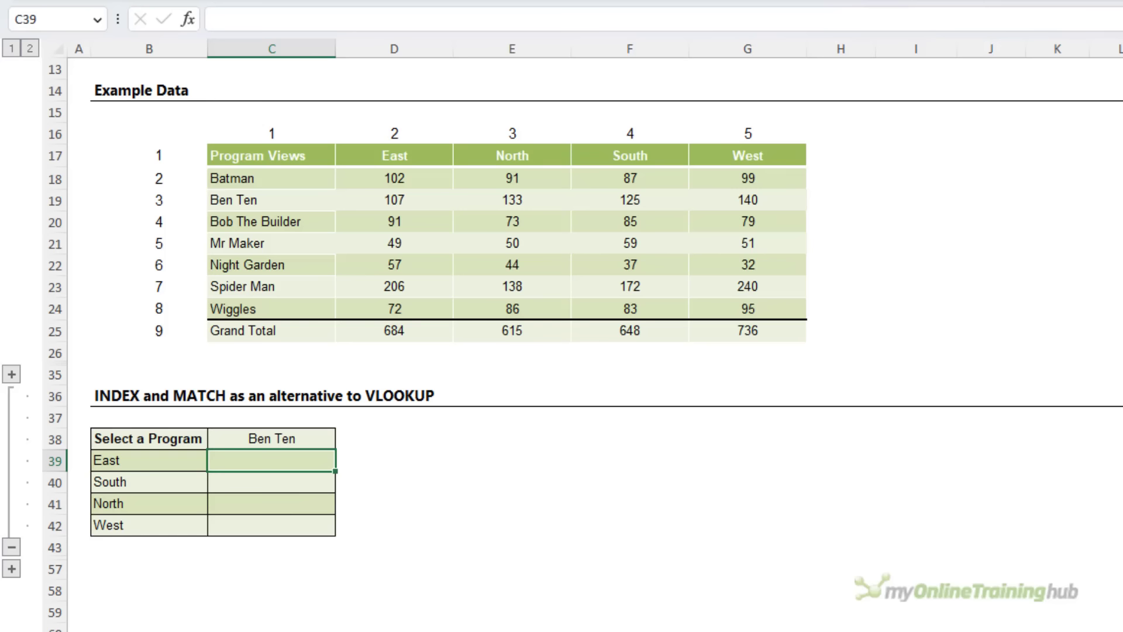
# - Start C39's formula as INDEX over $C$17:$G$25 with row MATCH($C$38,$C$17:$C$25
pyautogui.write('=index(')
pyautogui.moveTo(322, 157); pyautogui.dragTo(740, 331)
pyautogui.press('F4')
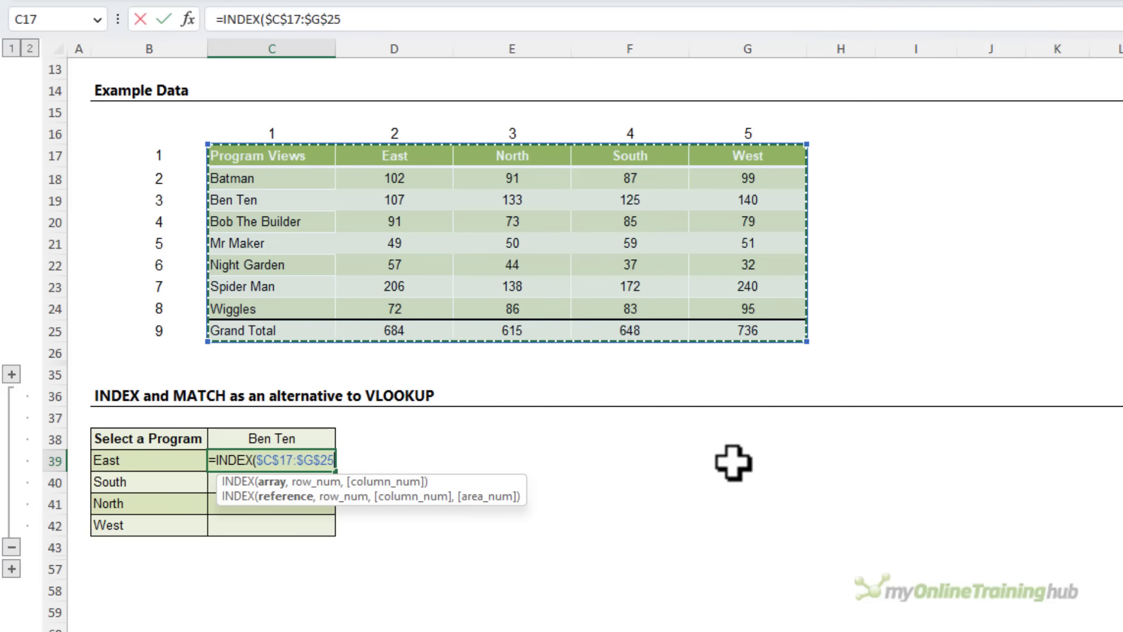
pyautogui.write(',')
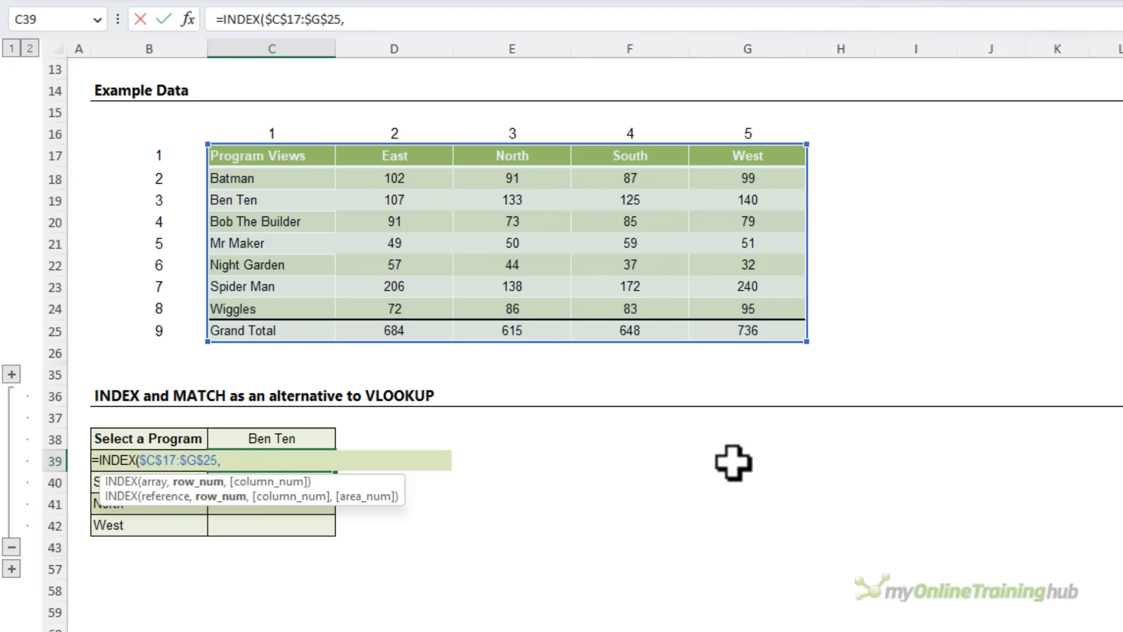
pyautogui.write(' mat')
pyautogui.press('Tab')
pyautogui.click(279, 445)
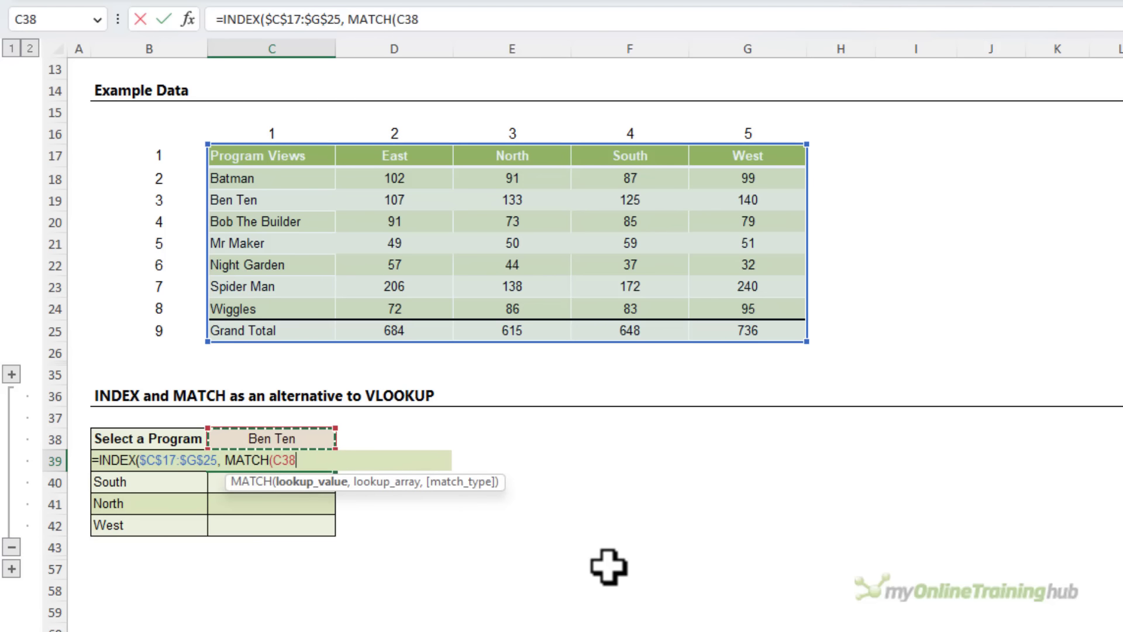
pyautogui.press('F4')
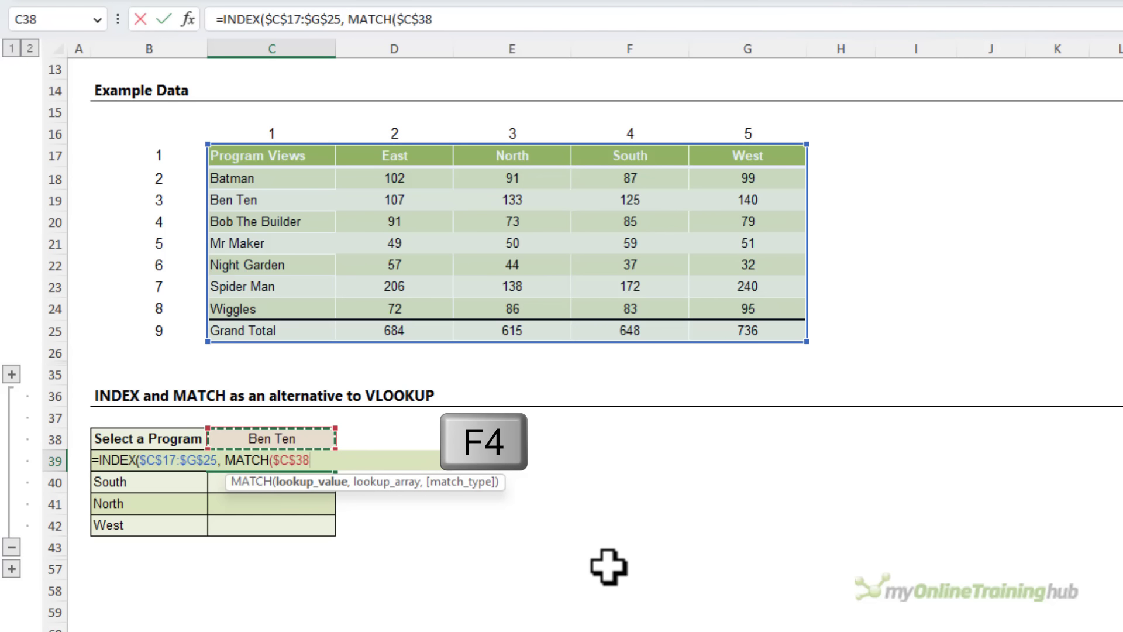
pyautogui.write(',')
pyautogui.moveTo(280, 156); pyautogui.dragTo(300, 328)
pyautogui.press('F4')
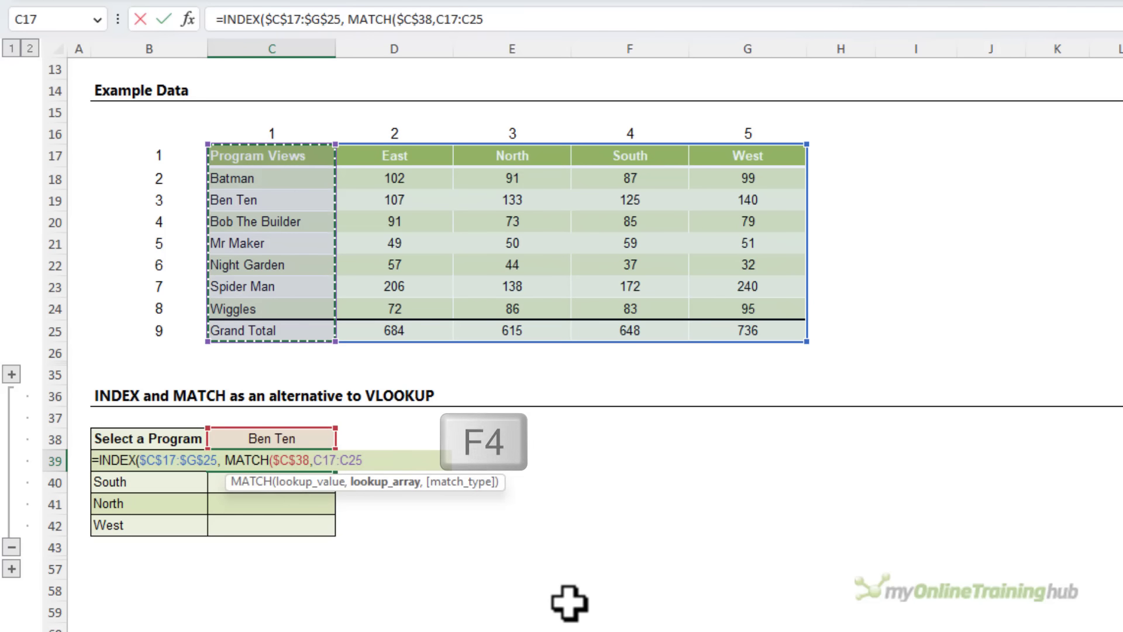
# - Add column MATCH(B39,$C$17:$G$17,0) and commit, returning 107 for Ben Ten's East views
pyautogui.write(',0')
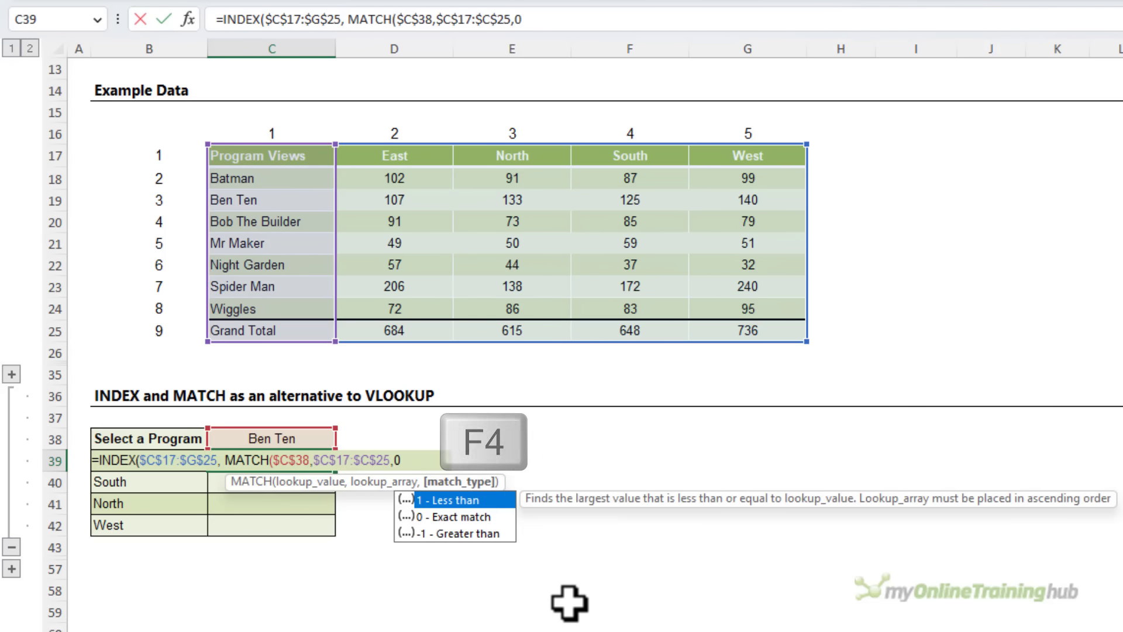
pyautogui.write(')')
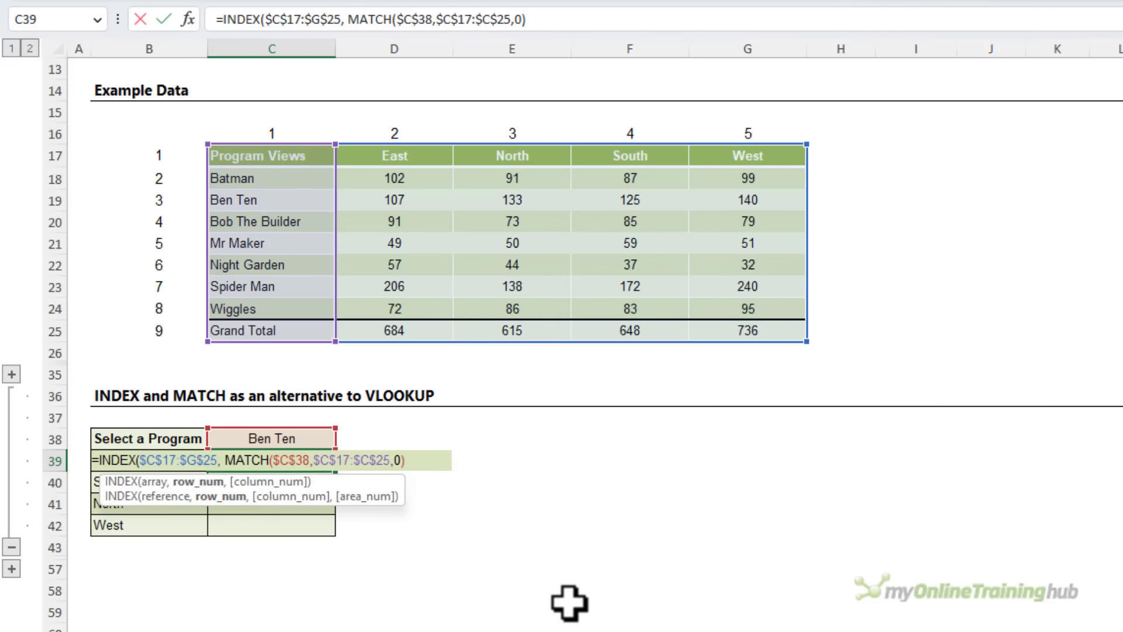
pyautogui.write(',mat')
pyautogui.press('Tab')
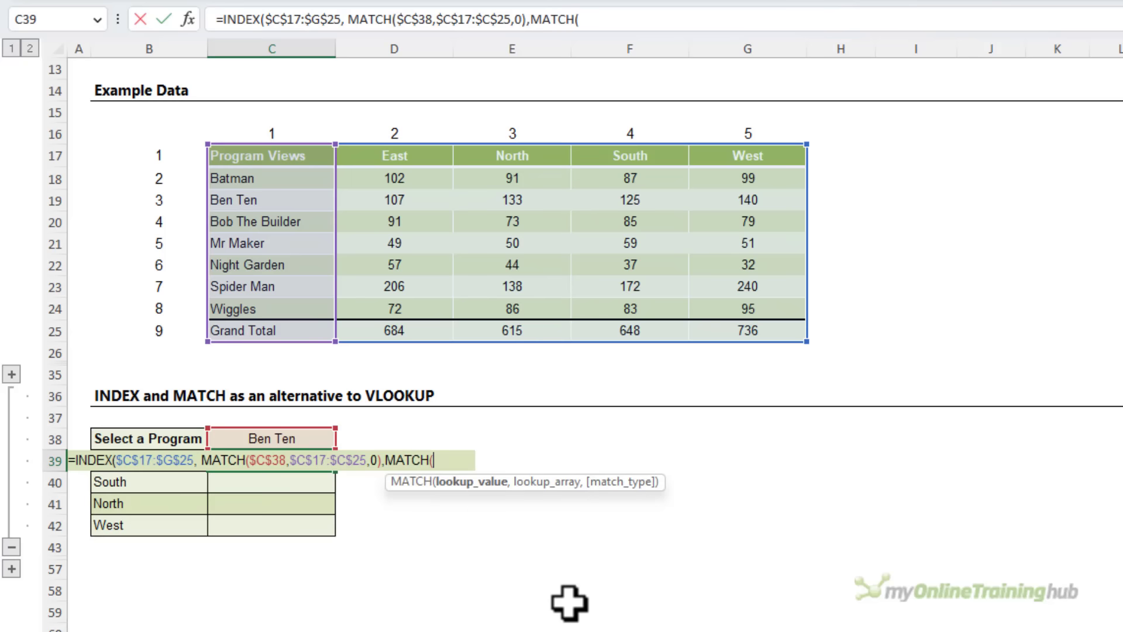
pyautogui.click(167, 483)
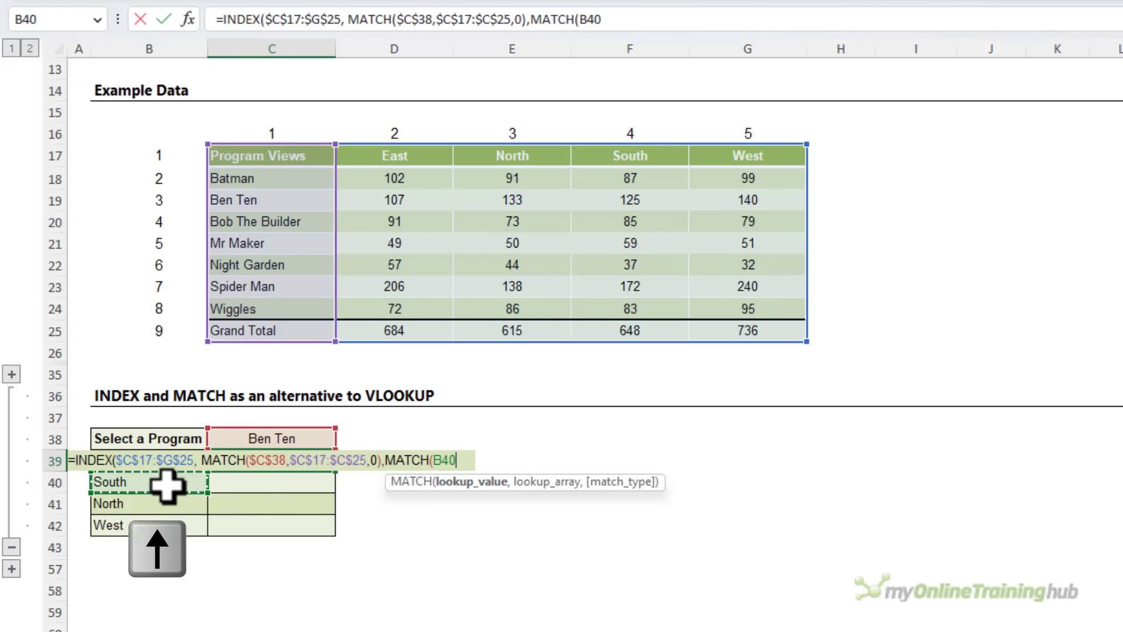
pyautogui.press('Up')
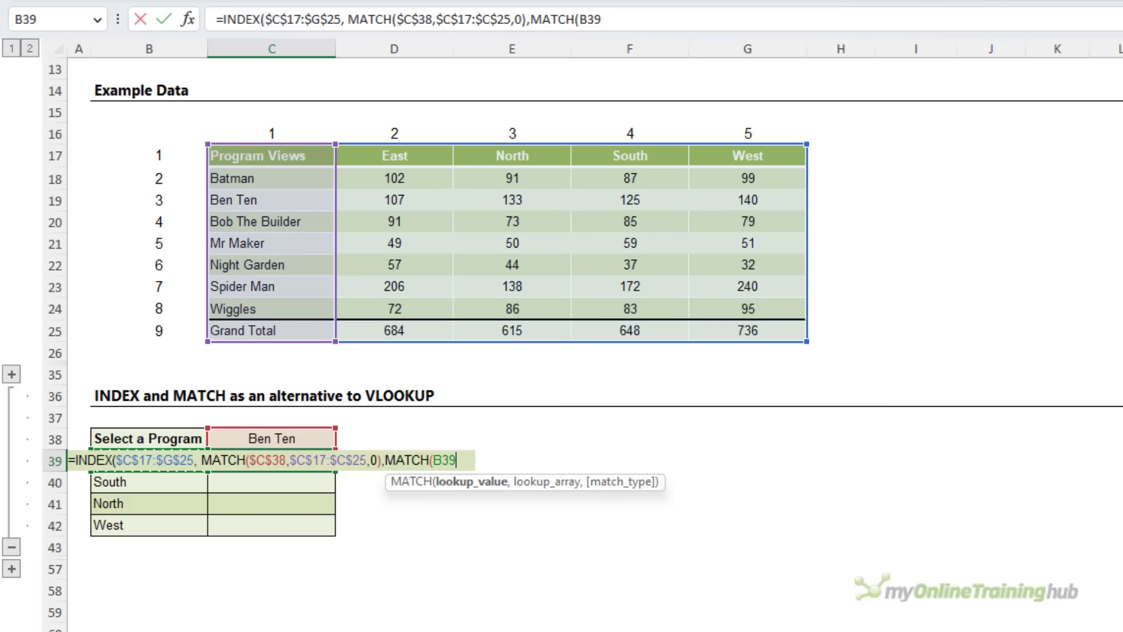
pyautogui.write(',')
pyautogui.moveTo(319, 156); pyautogui.dragTo(745, 160)
pyautogui.press('F4')
pyautogui.press('F4')
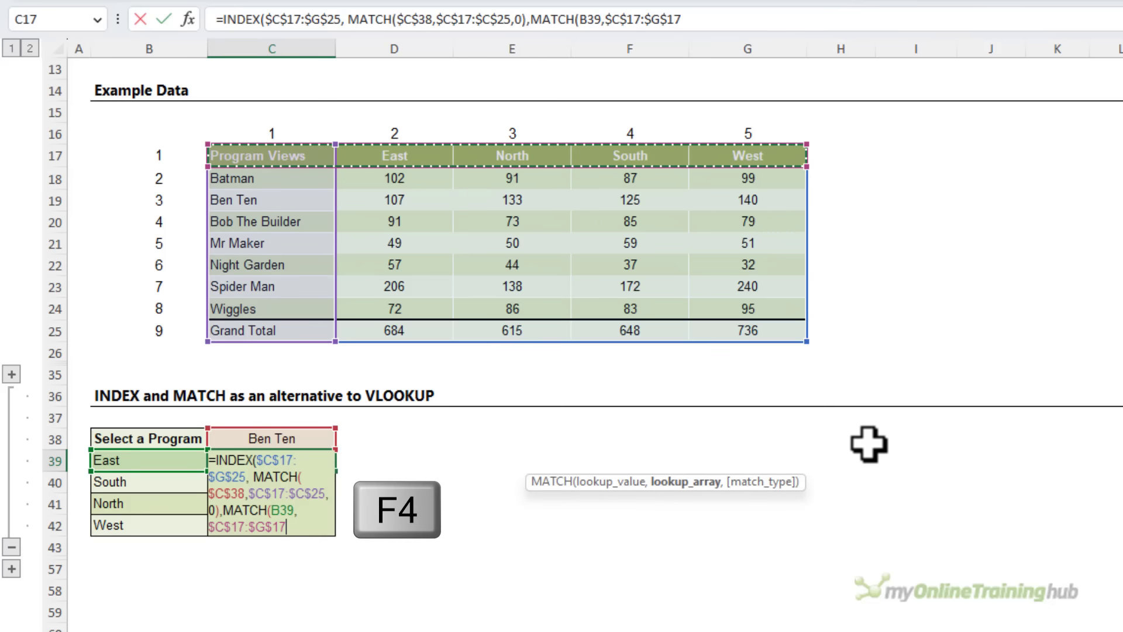
pyautogui.write(',0')
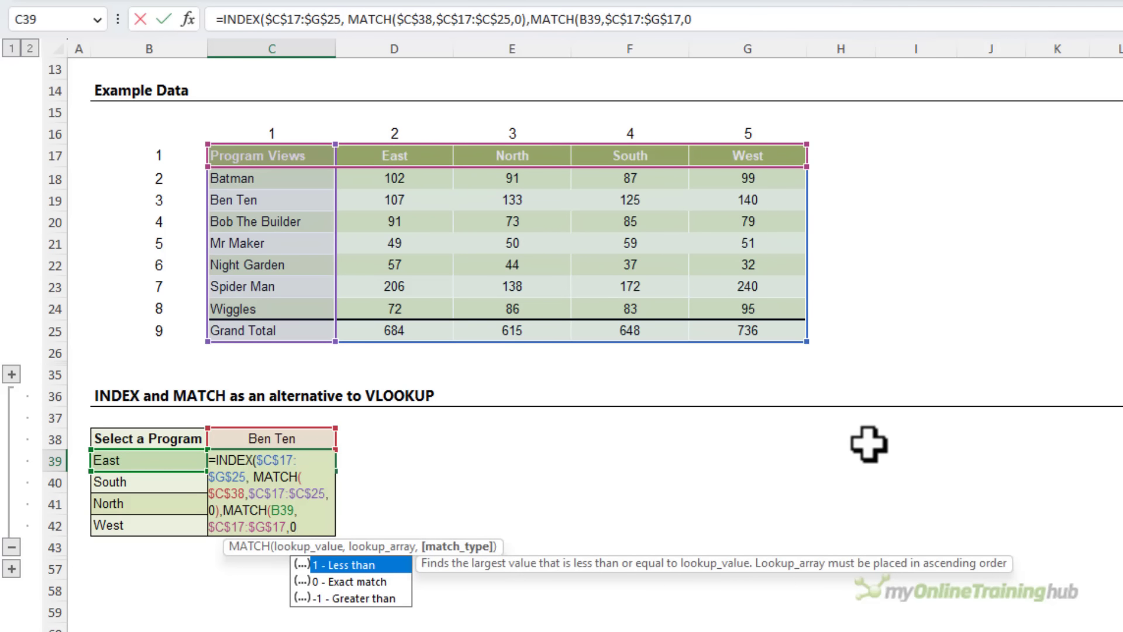
pyautogui.write(')')
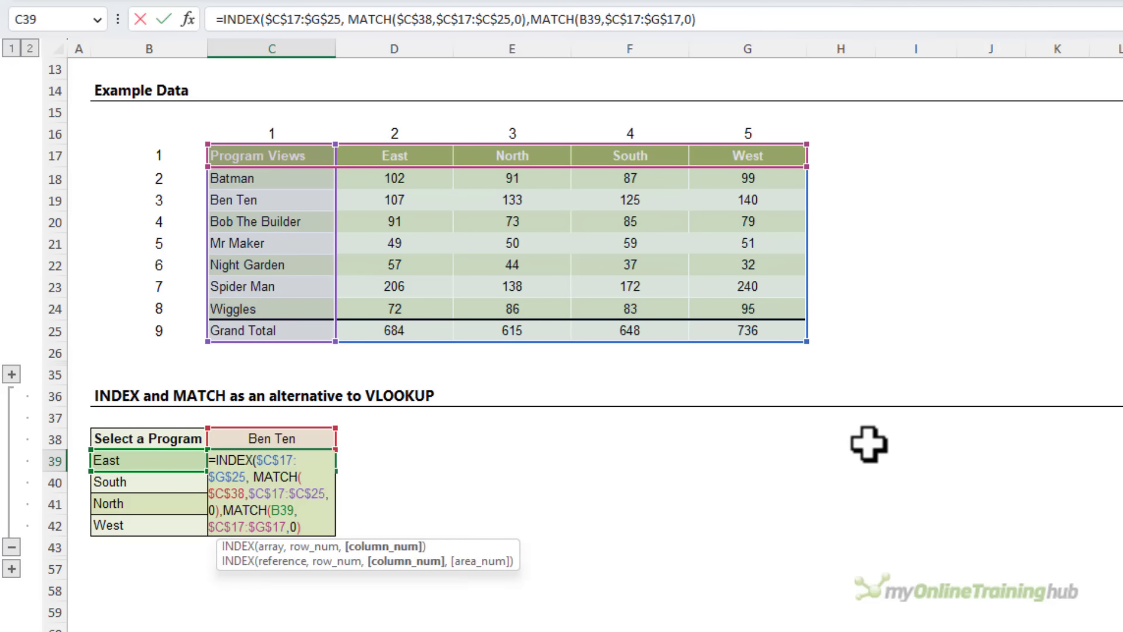
pyautogui.write(')')
pyautogui.hotkey('ctrl', 'Return')
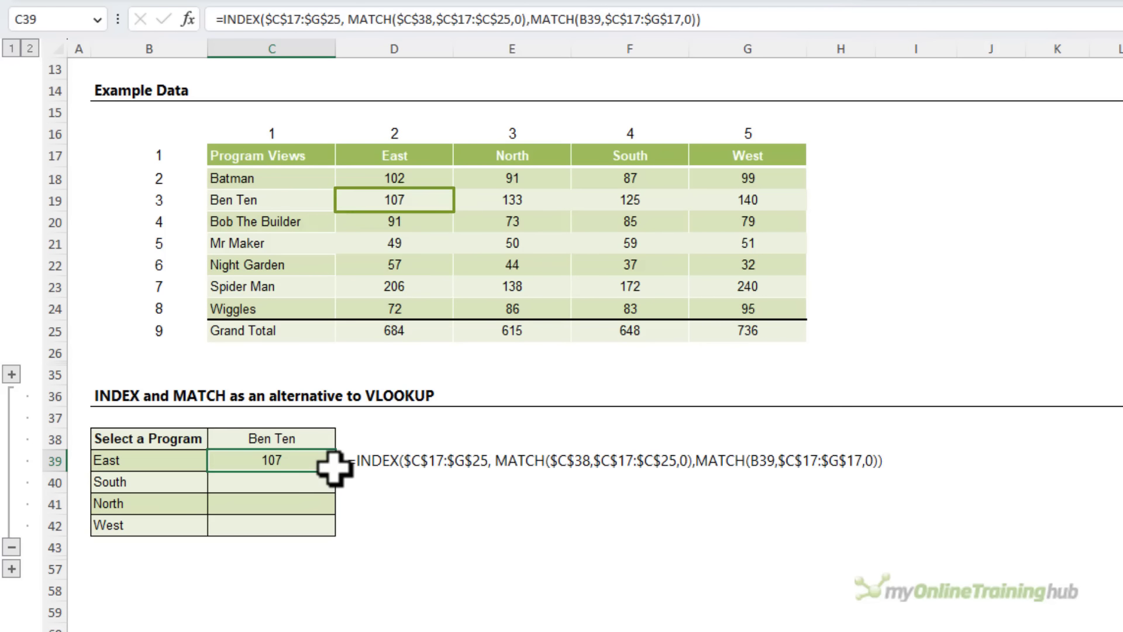
# - Fill C39's formula down to C42 without formatting, giving South 125, North 133, West 140
pyautogui.moveTo(333, 466); pyautogui.dragTo(334, 528)
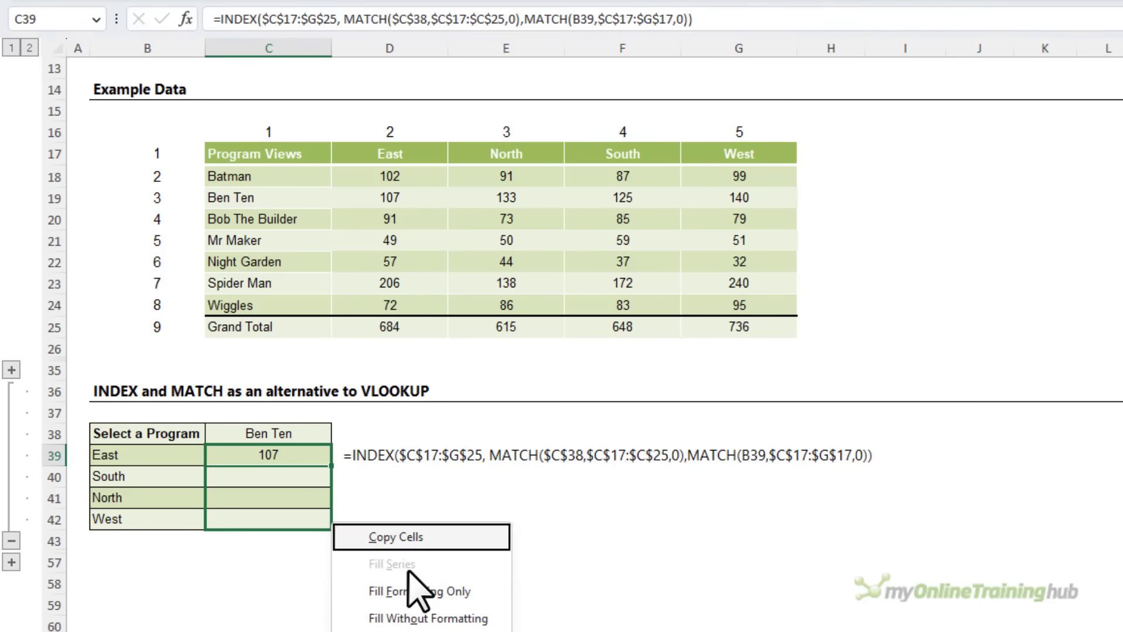
pyautogui.click(485, 619)
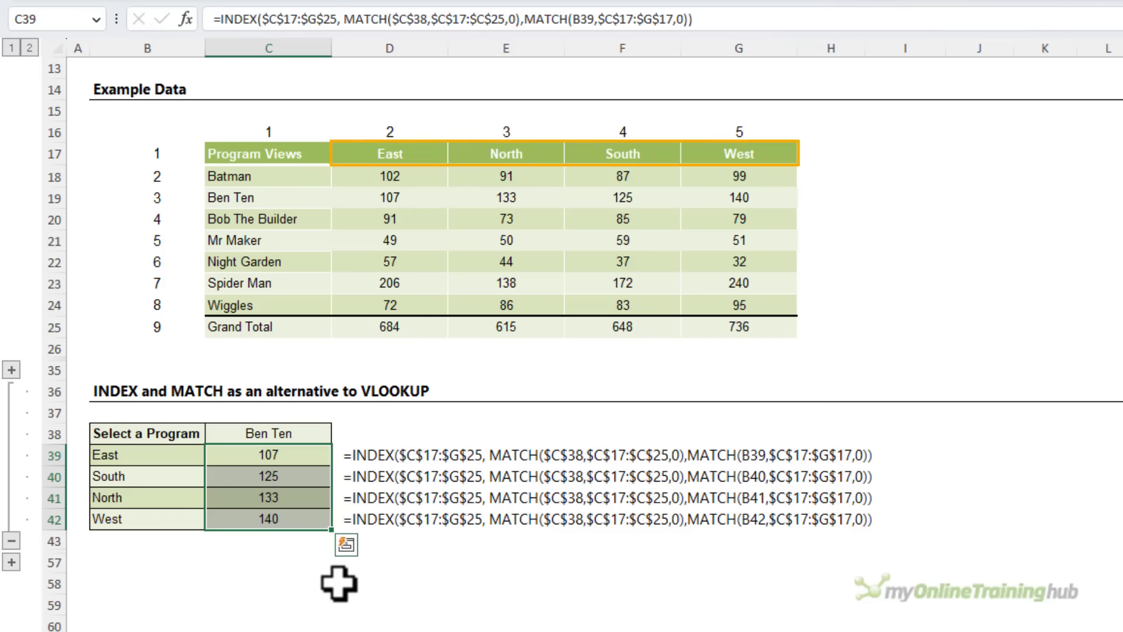
pyautogui.moveTo(161, 459); pyautogui.dragTo(165, 521)
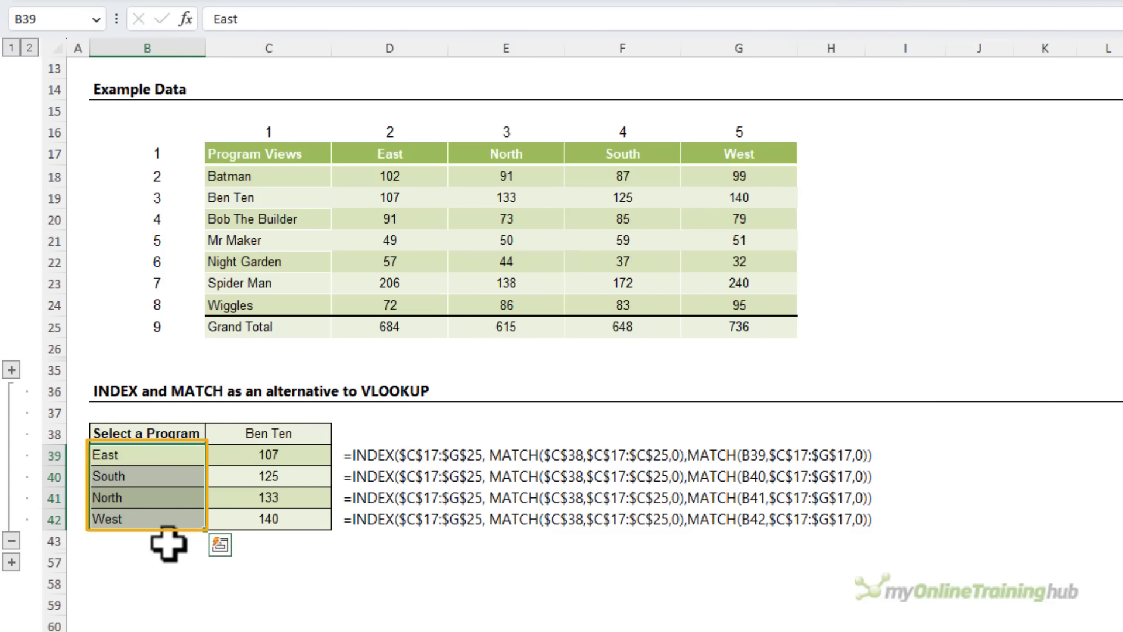
pyautogui.click(154, 458)
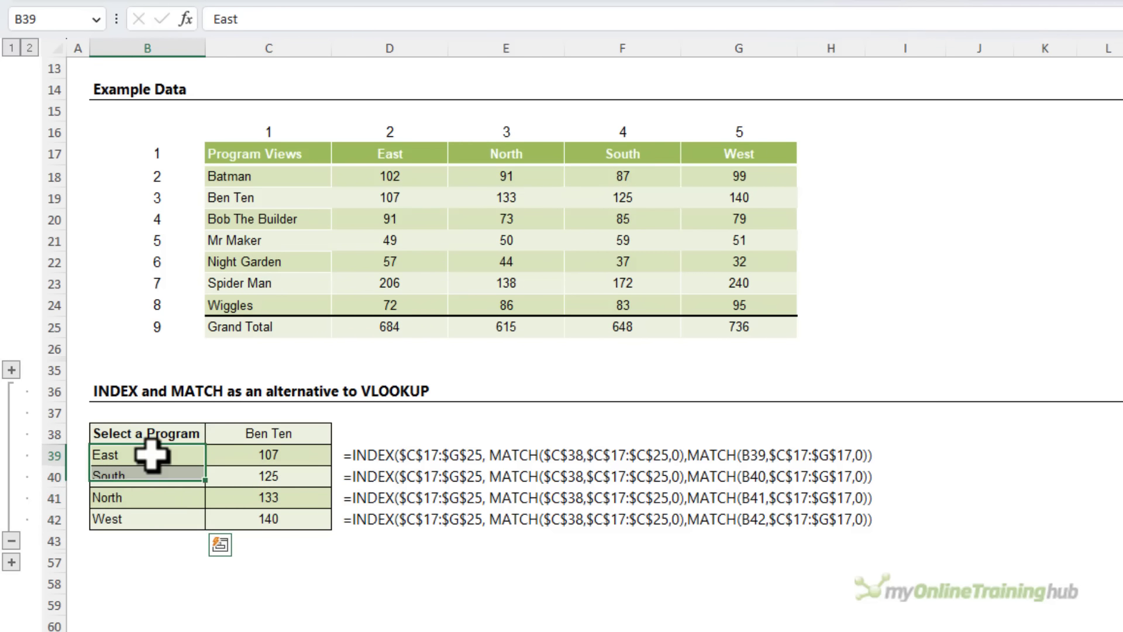
pyautogui.click(159, 476)
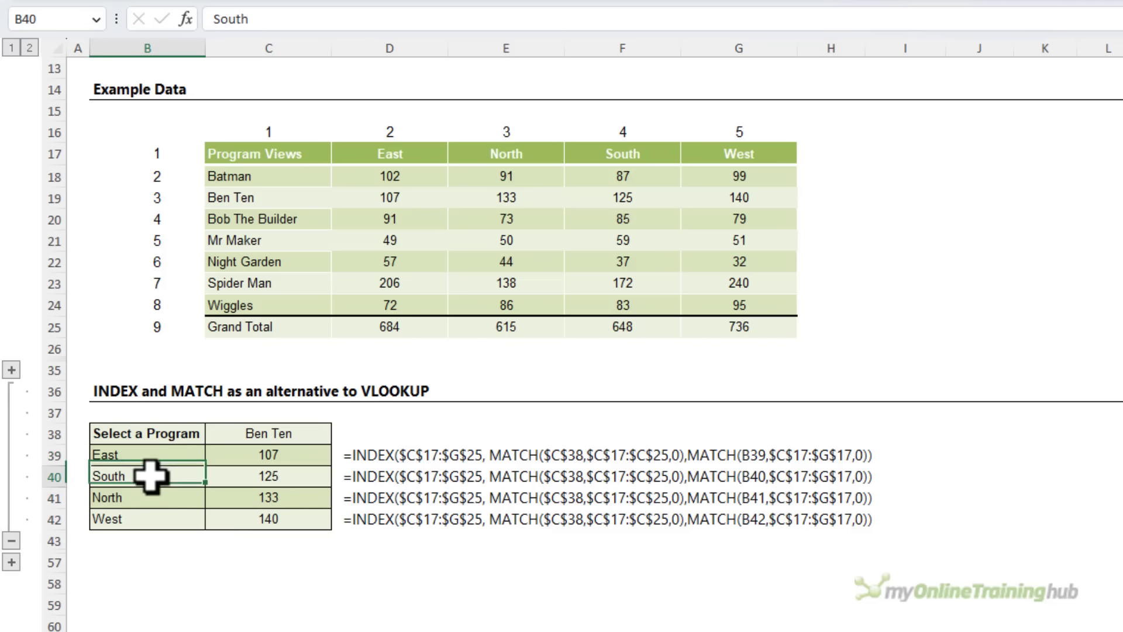
pyautogui.click(165, 497)
pyautogui.click(170, 519)
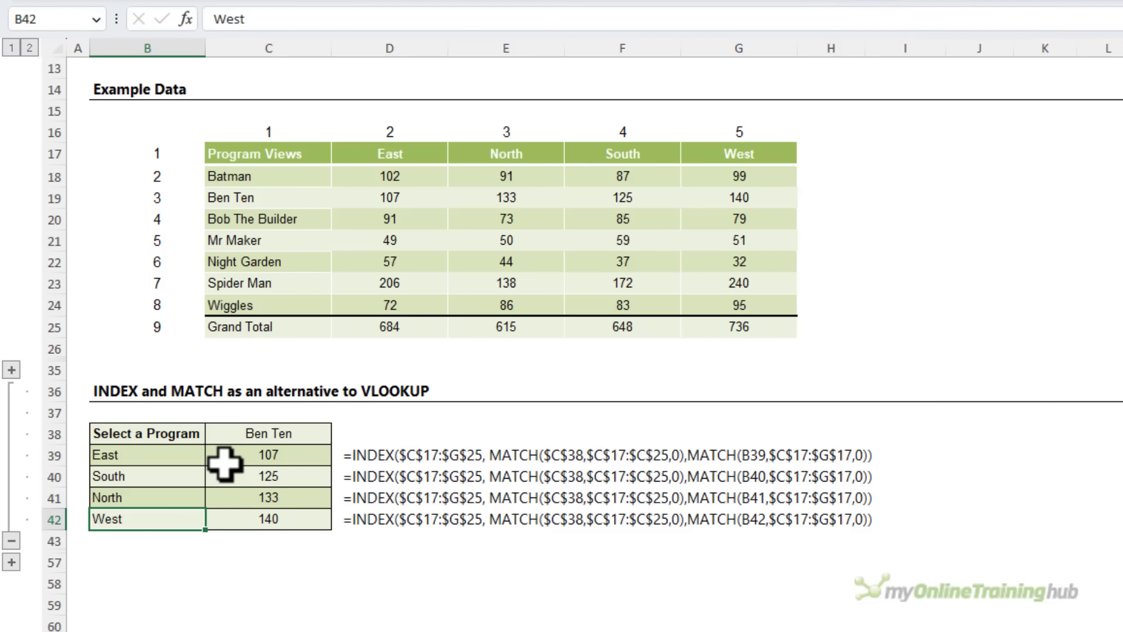
# - Switch the C38 program to Mr Maker, Night Garden, then Spider Man to test the lookup
pyautogui.click(318, 433)
pyautogui.click(340, 435)
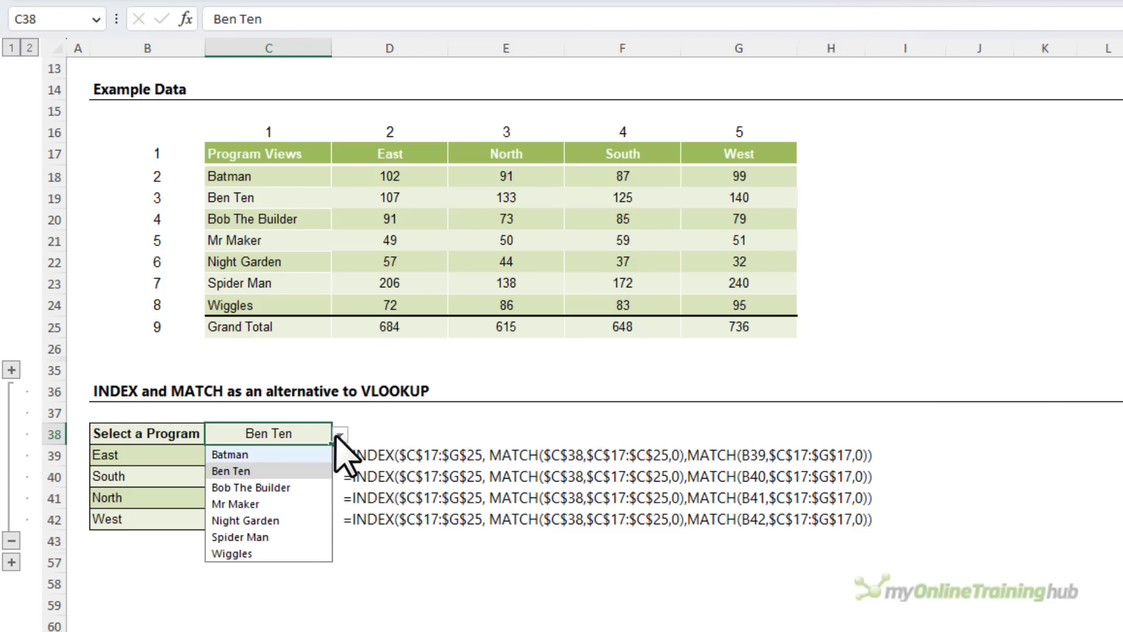
pyautogui.click(297, 503)
pyautogui.click(339, 435)
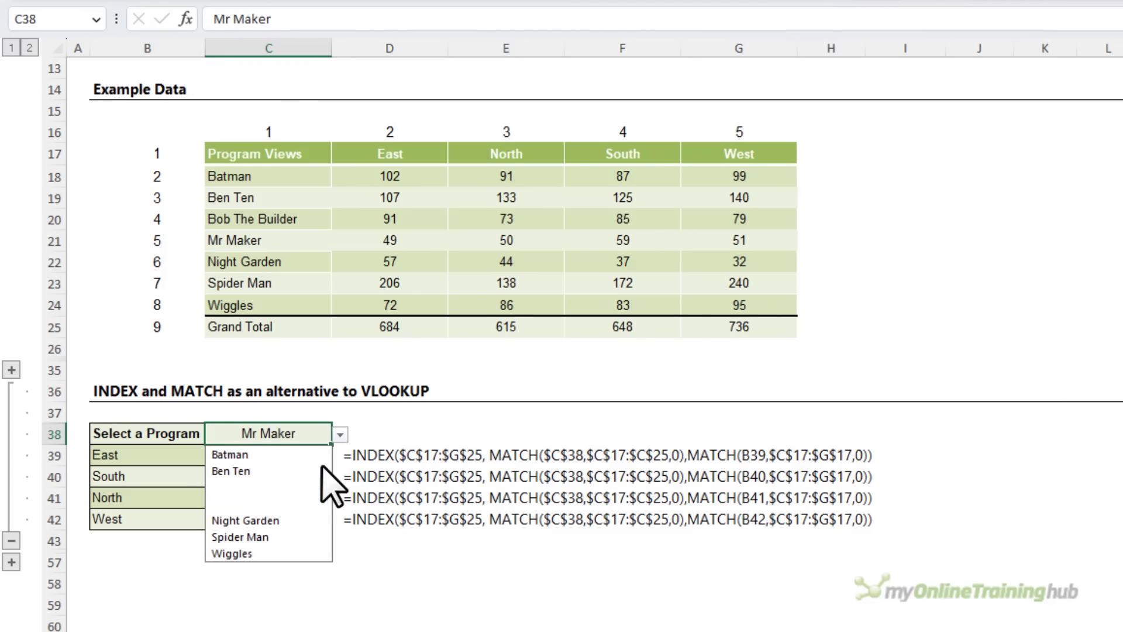
pyautogui.click(292, 520)
pyautogui.click(340, 434)
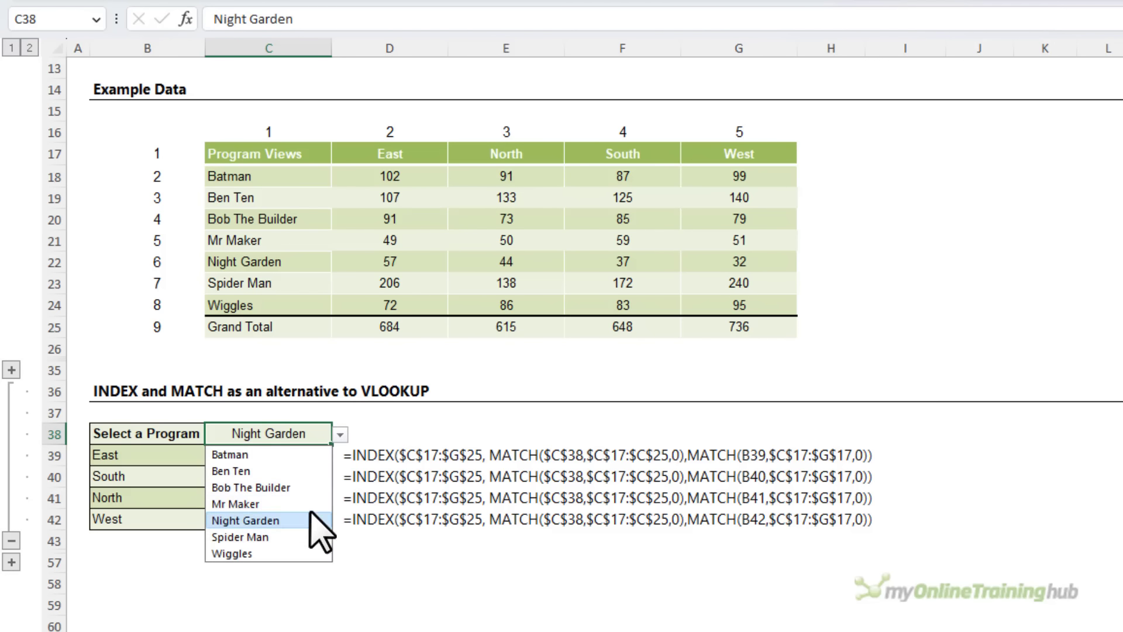
pyautogui.click(297, 536)
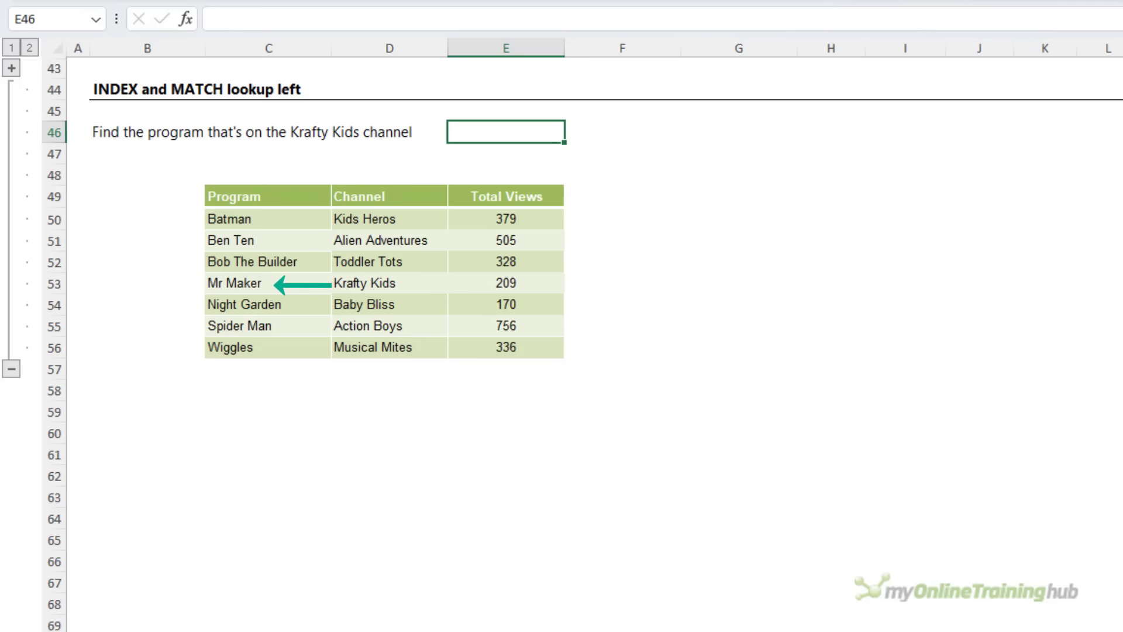
# - Enter =INDEX(C49:C56,MATCH("Krafty Kids",D49:D56,0)) in E46 to return Mr Maker
pyautogui.write('=ind')
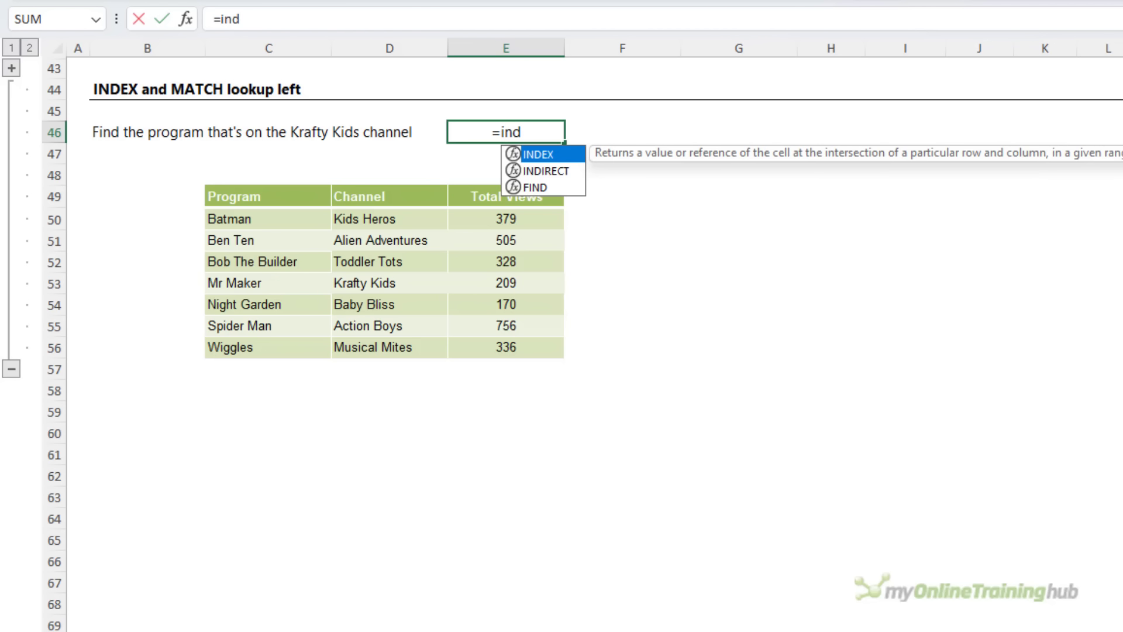
pyautogui.press('Tab')
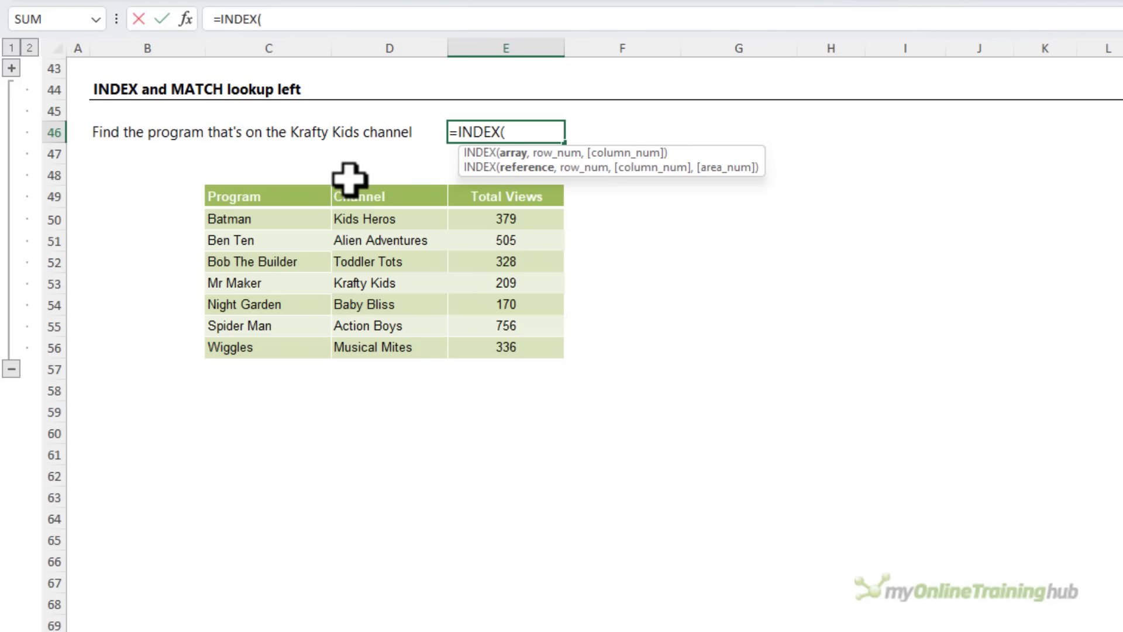
pyautogui.moveTo(269, 196); pyautogui.dragTo(279, 346)
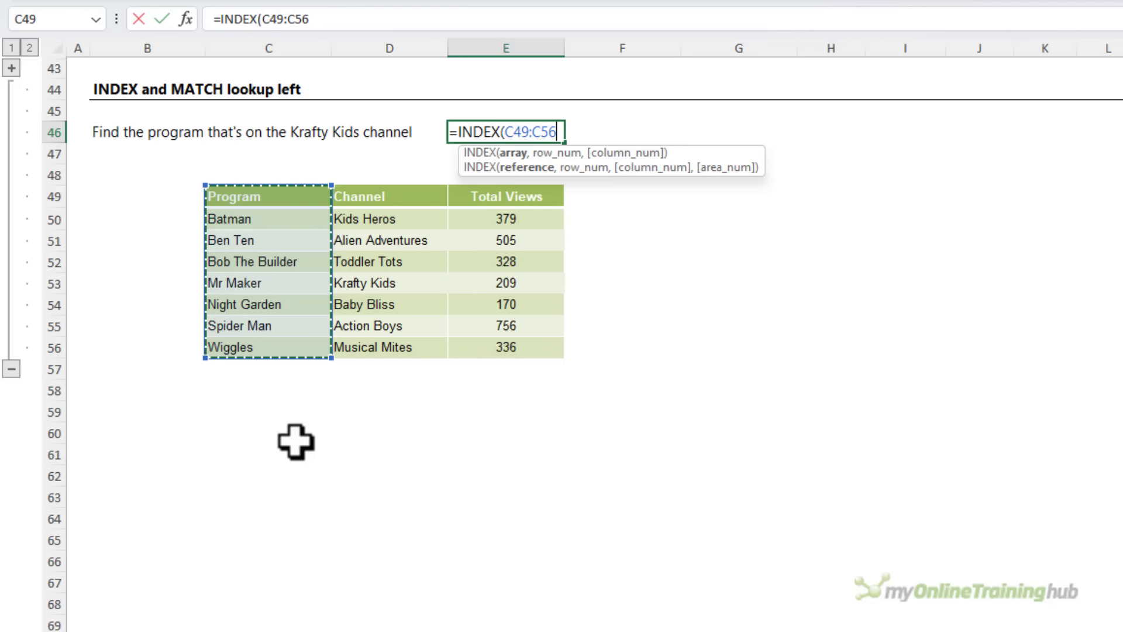
pyautogui.write(',MATCH(')
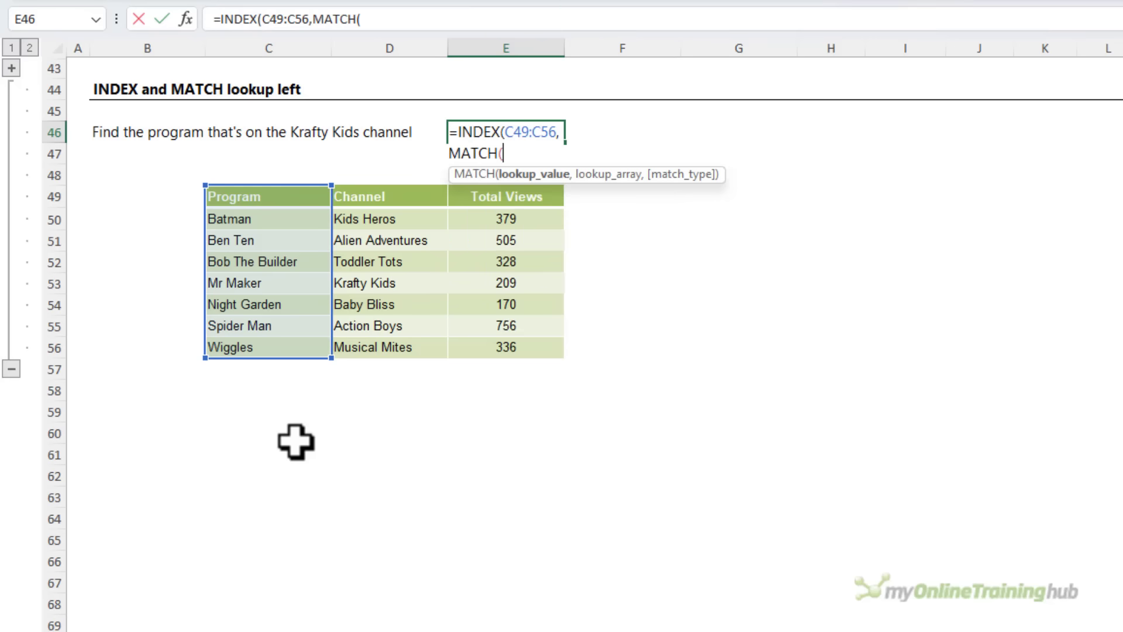
pyautogui.write('"Krafty Kids",')
pyautogui.moveTo(366, 198); pyautogui.dragTo(376, 345)
pyautogui.write(',')
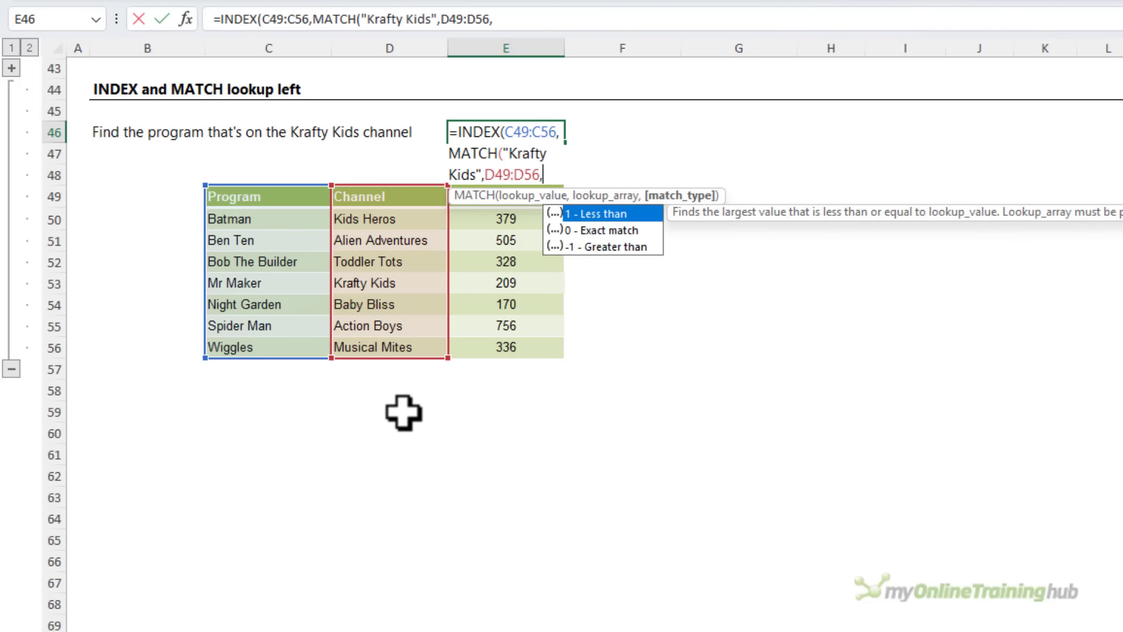
pyautogui.write('0)')
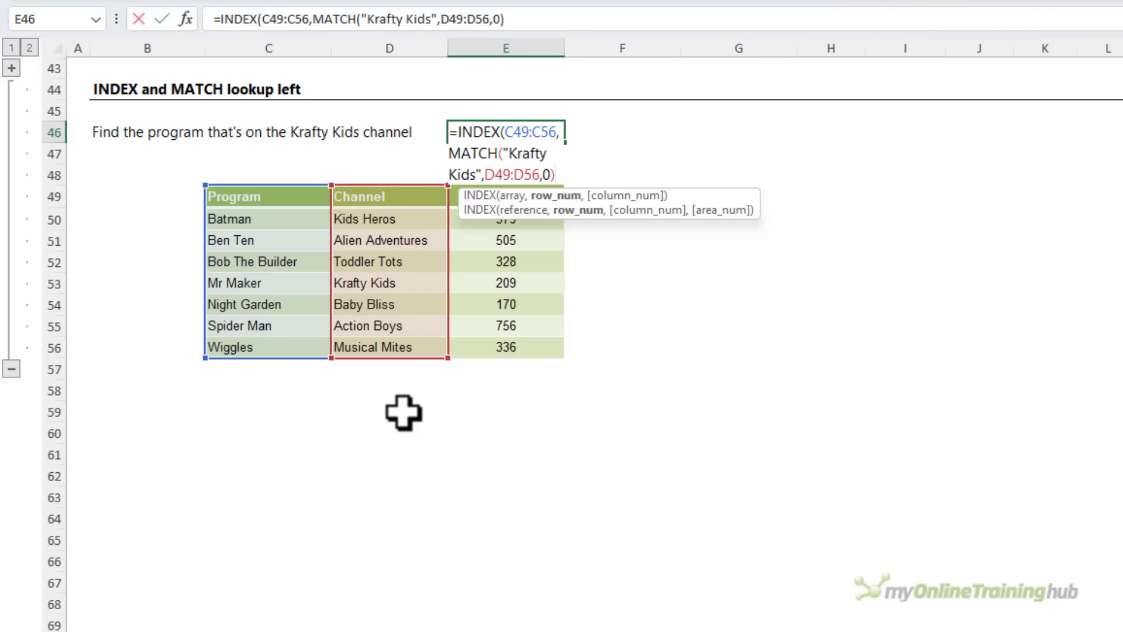
pyautogui.write(')')
pyautogui.press('Return')
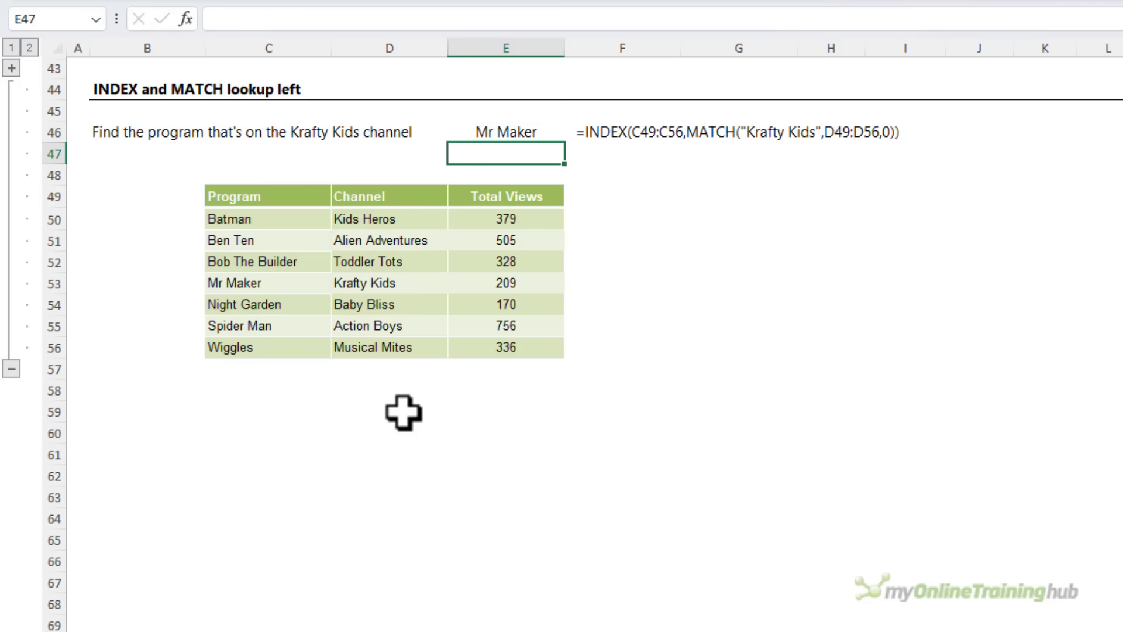
pyautogui.press('Up')
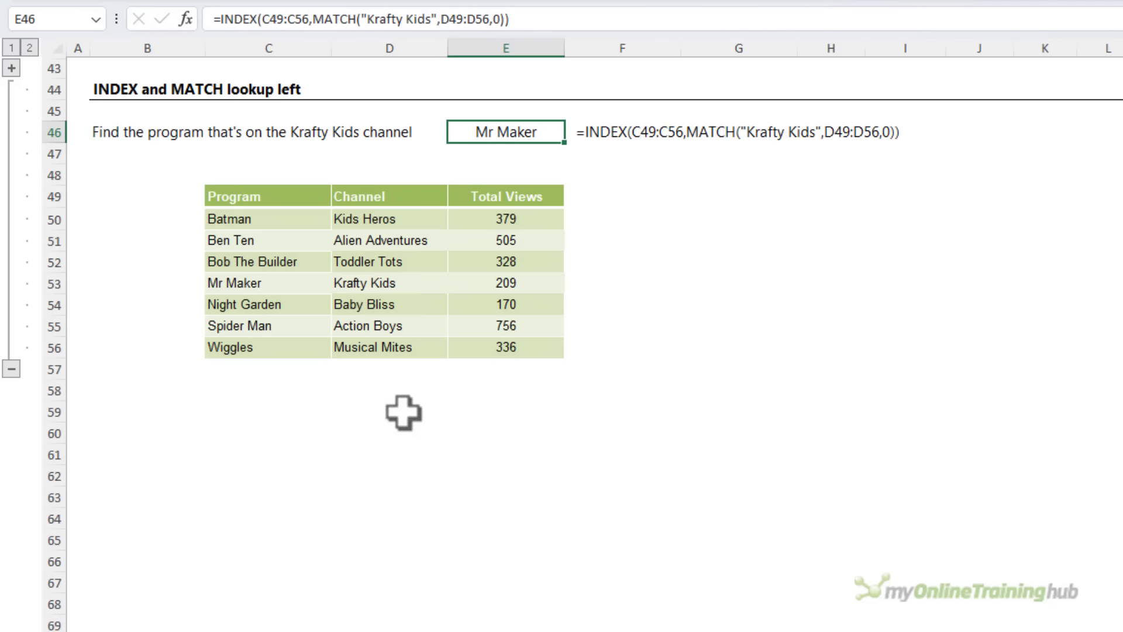